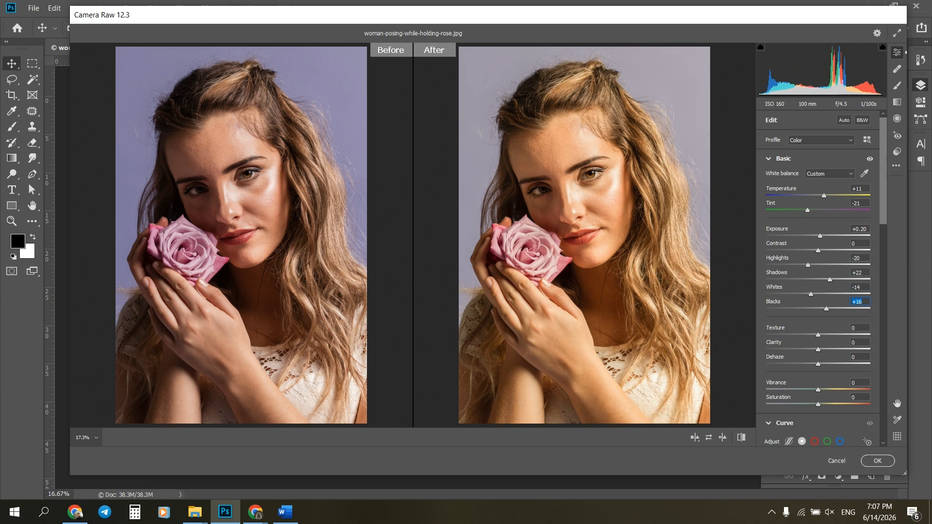
Set contrast to -8, texture to +8, clarity to +4, vibrance to +12 and saturation to -3 in the Camera Raw filter.
mouse_move(818, 250)
left_mouse_down()
mouse_move(805, 251)
mouse_move(814, 250)
left_mouse_up()
scroll(820, 279, "down", 5)
mouse_move(818, 228)
left_mouse_down()
mouse_move(803, 228)
mouse_move(823, 228)
mouse_move(816, 242)
left_mouse_up()
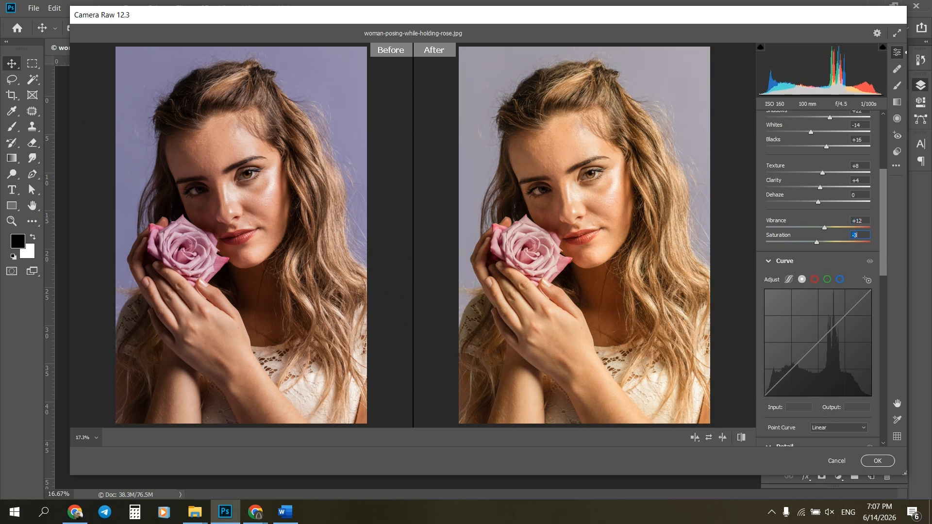
Set the HSL luminance to reds -34, oranges +9, yellows -16 and greens -1, and adjust the red and orange saturation.
scroll(818, 277, "down", 10)
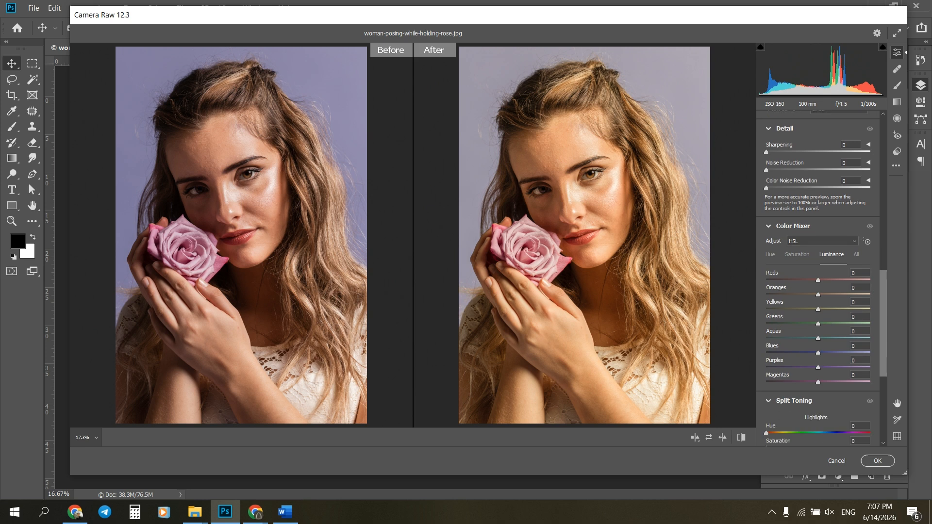
left_click_drag(811, 279, 812, 309)
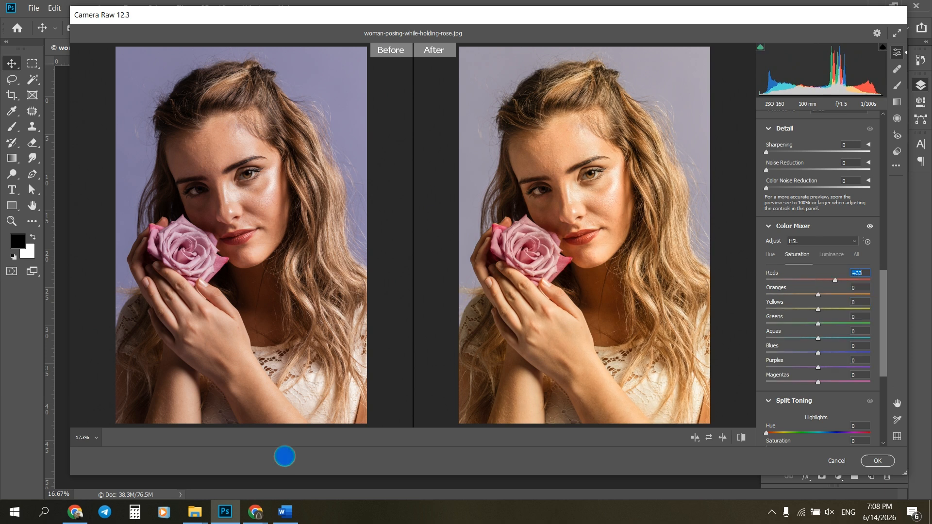
left_click_drag(804, 294, 831, 280)
Set the HSL hues to reds -8, oranges +10, yellows +45, greens -34 and aquas -34.
left_click(770, 255)
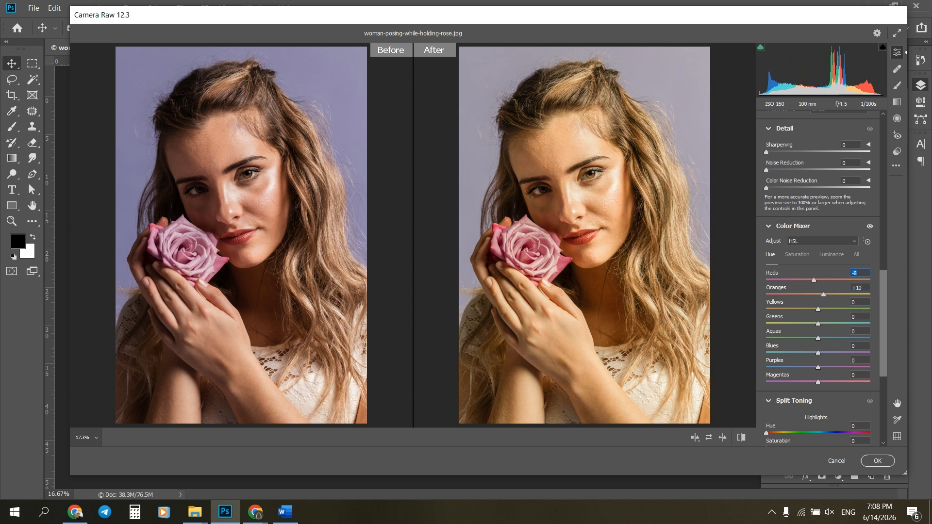
left_click_drag(803, 309, 845, 310)
Set split toning to hue 70 and saturation 35 for highlights, and hue 56 and saturation 30 for shadows.
scroll(818, 315, "down", 4)
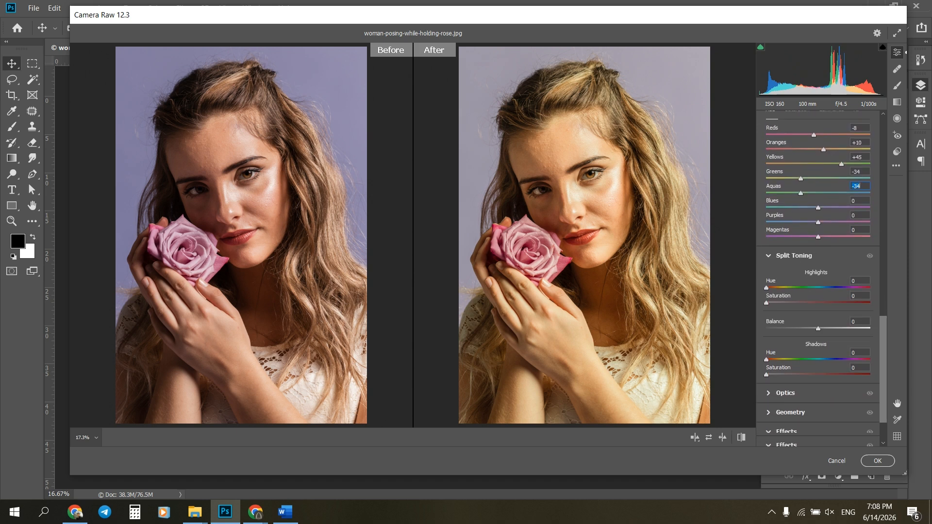
left_click_drag(766, 290, 782, 275)
key("Down")
key("Down")
key("Down")
key("Down")
key("Down")
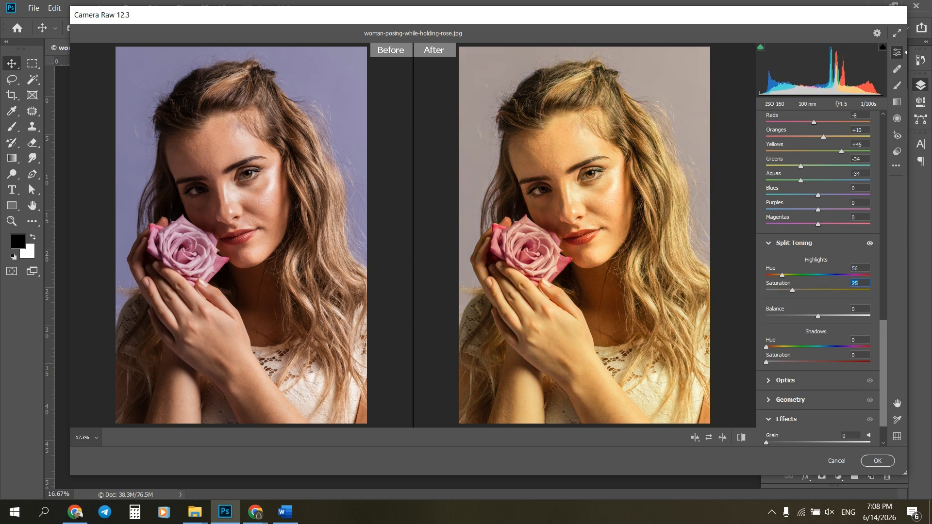
left_click_drag(766, 362, 797, 362)
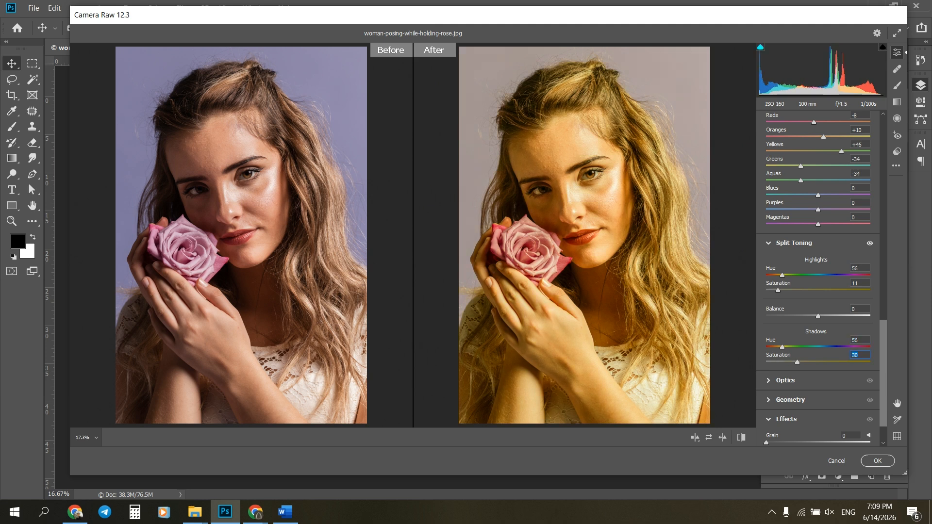
mouse_move(777, 290)
left_mouse_down()
mouse_move(802, 290)
mouse_move(778, 275)
mouse_move(786, 275)
left_mouse_up()
Shift the orange to green hues and set the HSL saturation to reds +6, oranges -32, yellows +28, greens -42 and aquas -43.
left_click_drag(822, 137, 781, 166)
scroll(838, 168, "up", 4)
mouse_move(810, 256)
left_mouse_down()
mouse_move(824, 256)
mouse_move(793, 241)
mouse_move(820, 242)
left_mouse_up()
left_click(796, 216)
left_click(805, 271)
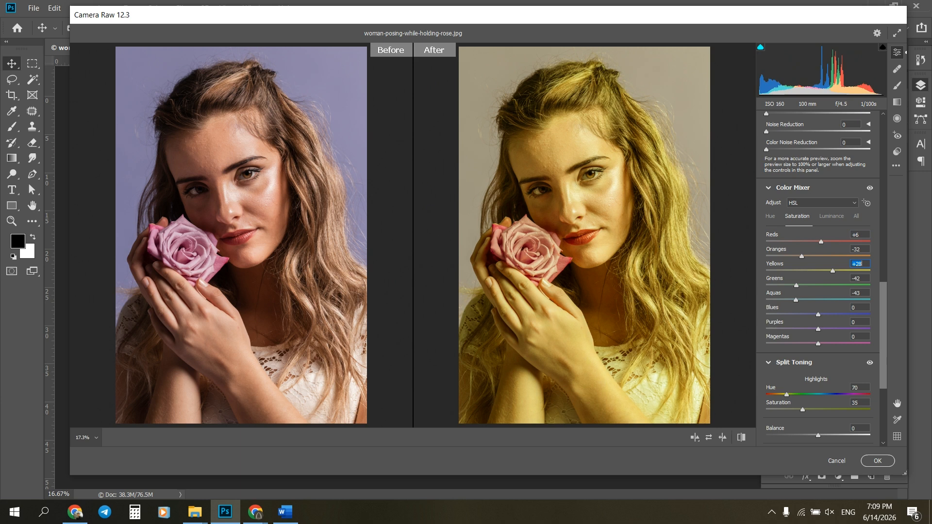
Cool the white balance to temperature -27 and tint -38, and set the overall saturation to +1.
scroll(832, 271, "up", 10)
mouse_move(808, 210)
left_mouse_down()
mouse_move(822, 196)
mouse_move(815, 210)
mouse_move(818, 196)
mouse_move(797, 196)
mouse_move(807, 211)
mouse_move(798, 211)
mouse_move(804, 196)
left_mouse_up()
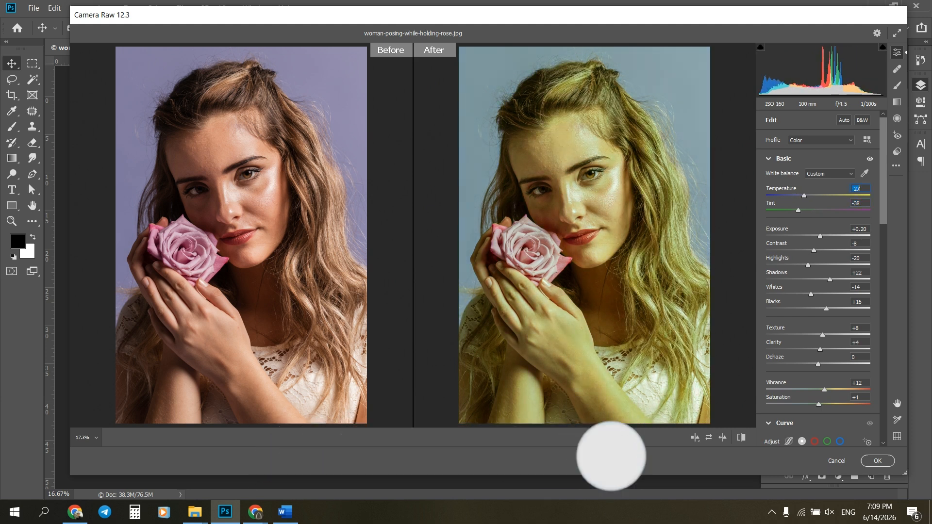
Change split toning to shadows hue 38 and saturation 34, and highlights hue 71 and saturation 47.
scroll(819, 271, "down", 2)
scroll(819, 279, "down", 10)
mouse_move(795, 355)
left_mouse_down()
mouse_move(781, 355)
mouse_move(817, 355)
mouse_move(801, 355)
left_mouse_up()
left_click_drag(782, 339, 777, 339)
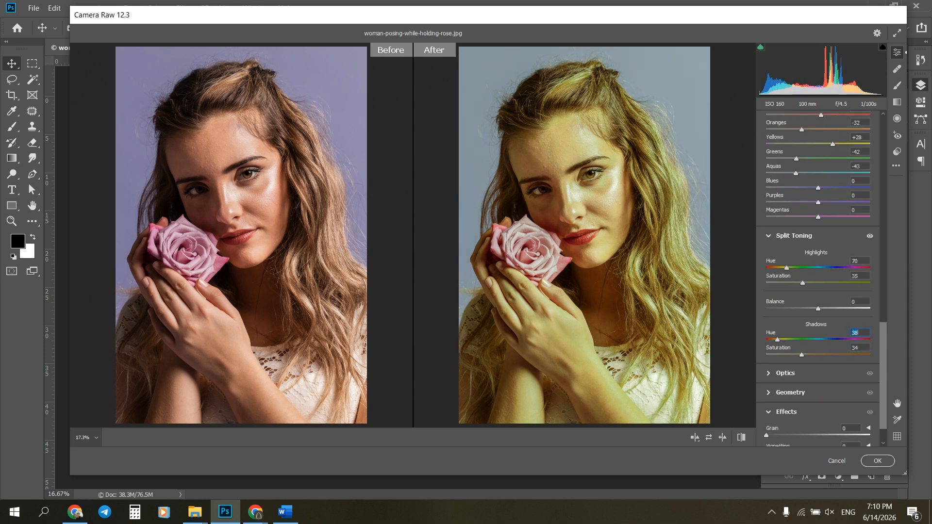
left_click_drag(802, 283, 786, 268)
Set the HSL hues to reds -35, oranges -43, yellows -35, greens -86 and aquas -100.
scroll(815, 272, "up", 3)
left_click(831, 208)
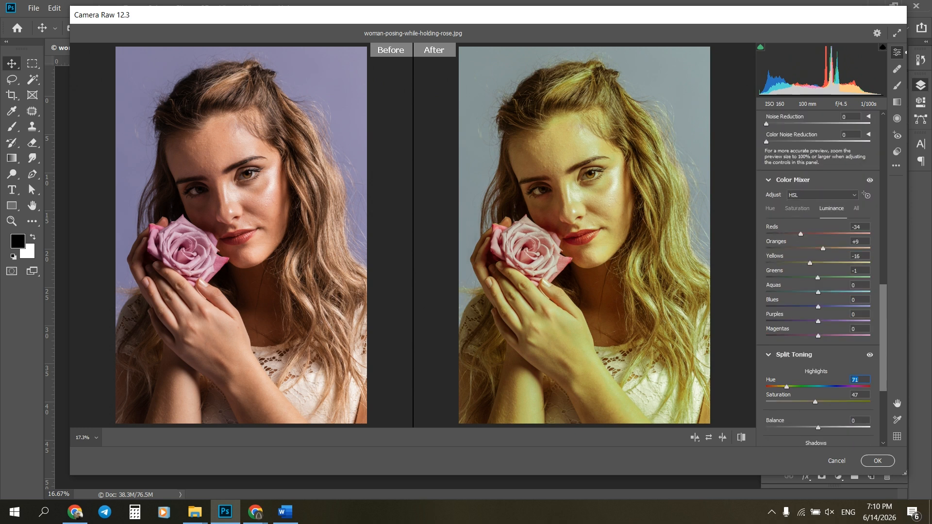
left_click_drag(823, 248, 809, 233)
left_click(770, 208)
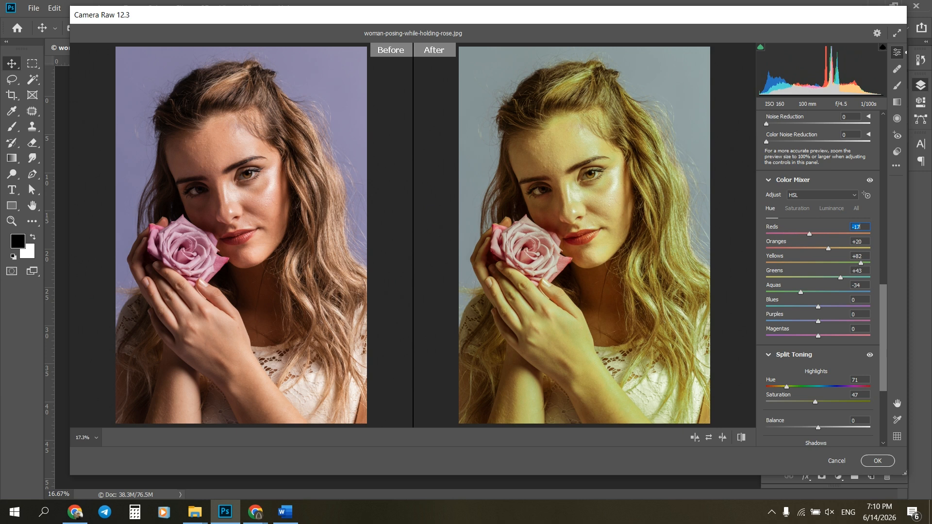
left_click_drag(800, 292, 766, 293)
left_click_drag(861, 263, 766, 263)
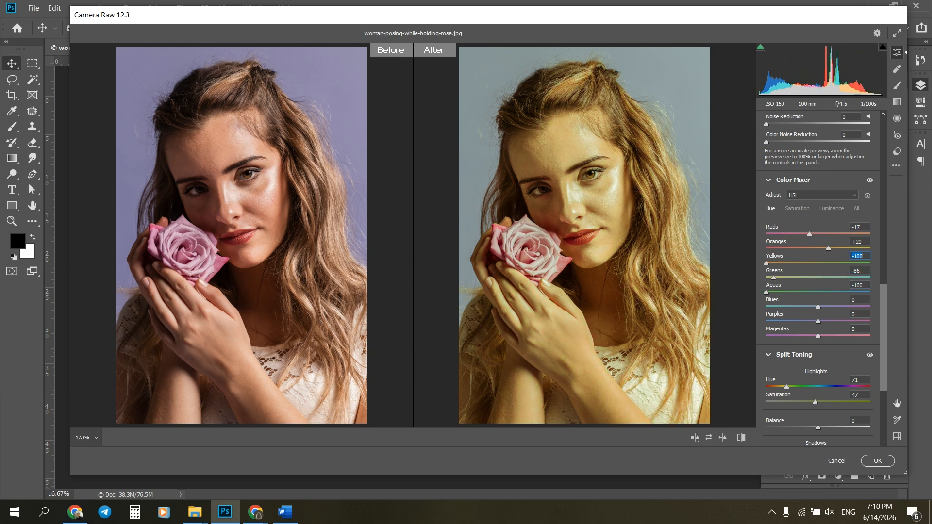
left_click_drag(828, 248, 802, 278)
left_click(831, 209)
left_click(770, 209)
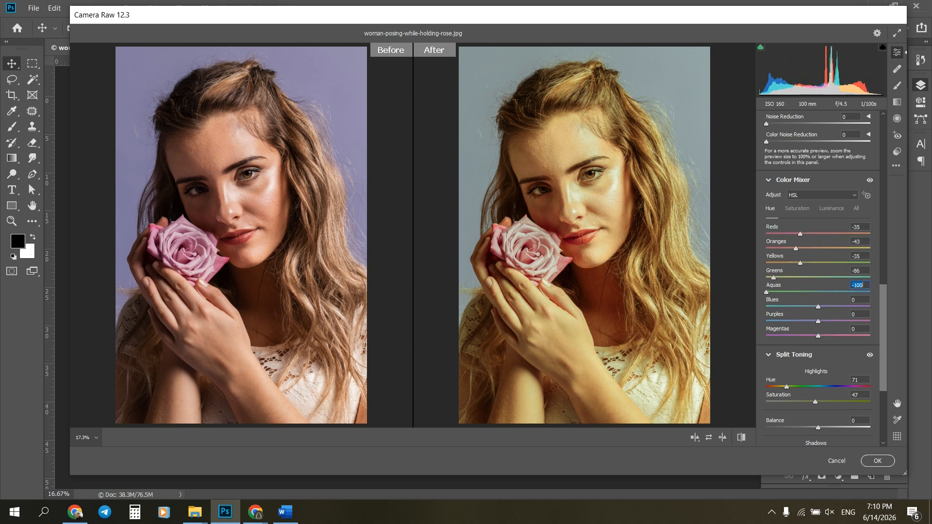
Raise the white balance temperature to -22 and the tint to -33.
scroll(820, 293, "up", 10)
key("Up")
key("Up")
key("Up")
key("Up")
key("Up")
key("Tab")
key("Up")
key("Up")
key("Up")
key("Up")
key("Up")
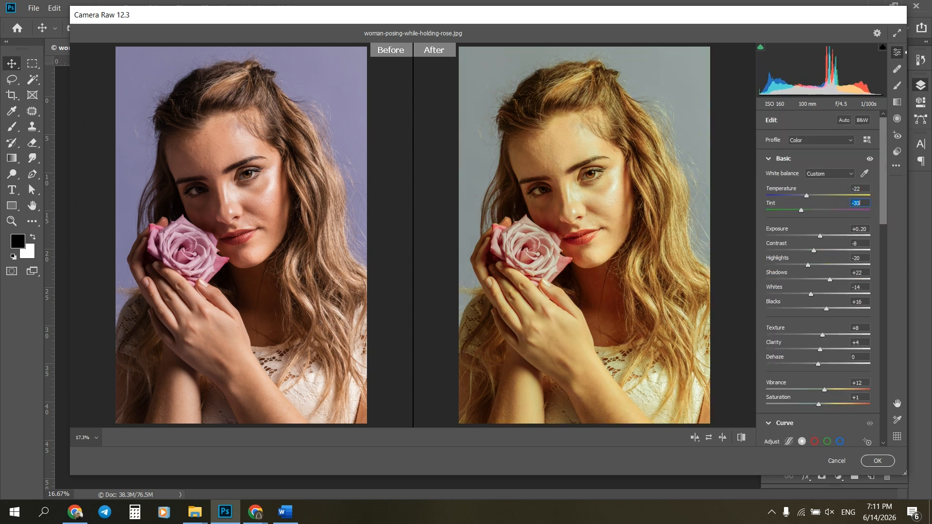
Set the aqua hue to +4, and split toning to highlights hue 53, saturation 33 and shadows hue 59, saturation 26.
scroll(820, 276, "down", 10)
left_click_drag(801, 319, 776, 319)
left_click_drag(786, 233, 787, 247)
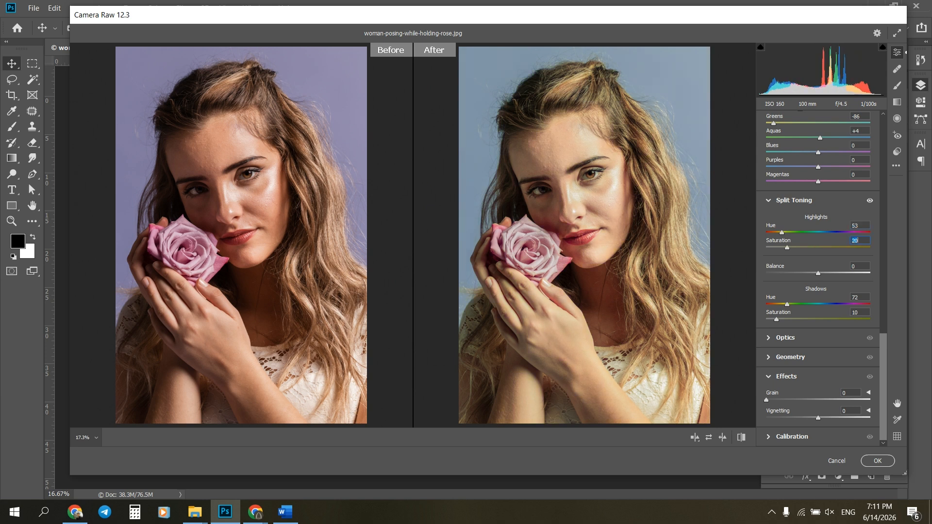
mouse_move(794, 319)
left_mouse_down()
mouse_move(806, 319)
mouse_move(778, 304)
mouse_move(775, 319)
mouse_move(785, 304)
mouse_move(798, 304)
mouse_move(790, 319)
left_mouse_up()
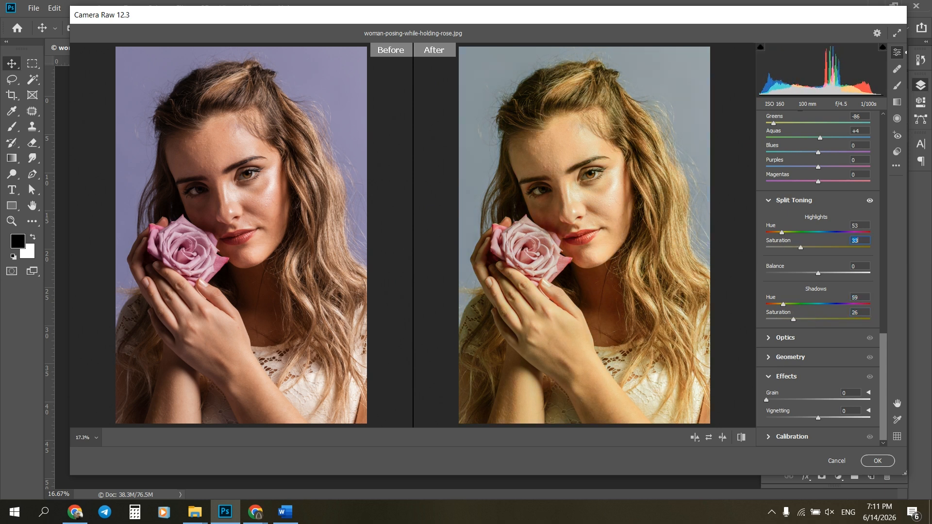
Set vibrance to +15, saturation to -2, temperature to -17 and tint to -40, and apply the Camera Raw filter.
scroll(818, 276, "up", 10)
mouse_move(818, 331)
left_mouse_down()
mouse_move(811, 316)
mouse_move(826, 316)
mouse_move(806, 331)
mouse_move(816, 331)
left_mouse_up()
left_click_drag(806, 123, 799, 137)
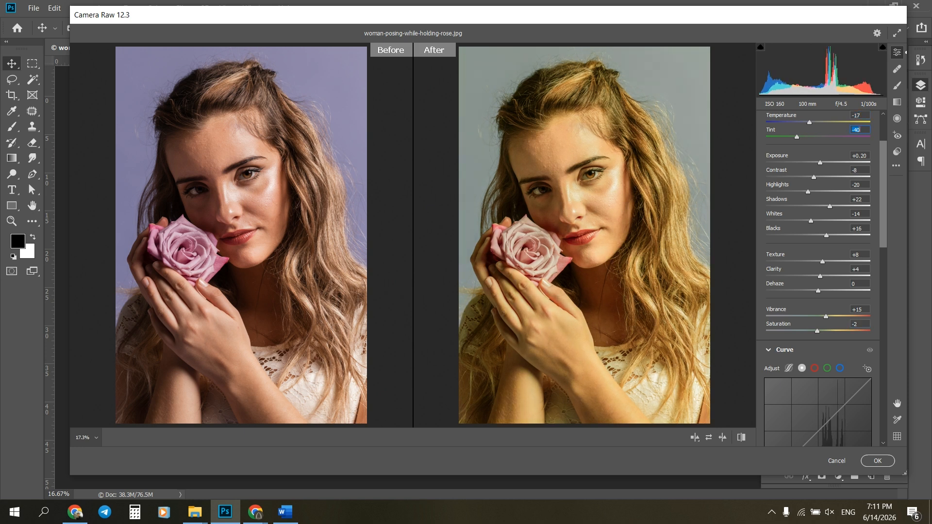
key("Return")
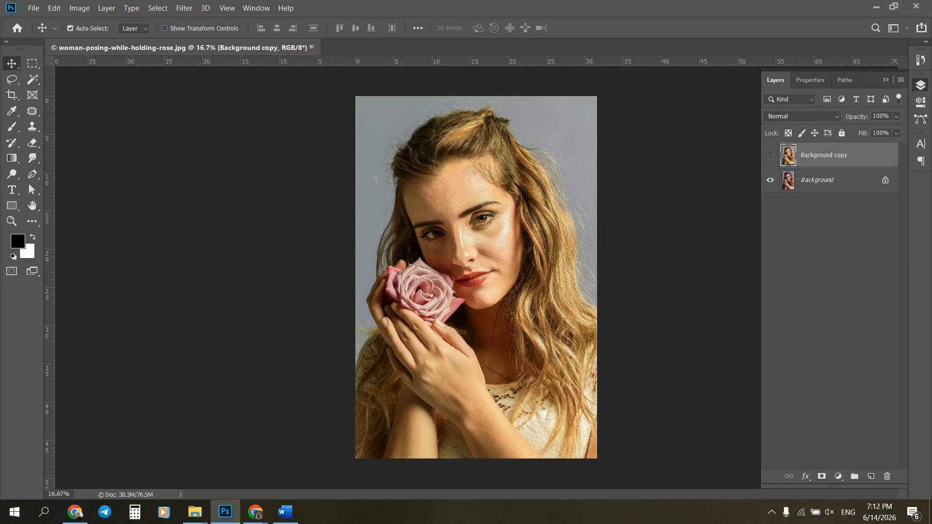
Toggle the visibility of the Background copy layer to compare the color grade with the original portrait.
left_click(770, 156)
left_click(770, 155)
left_click(770, 156)
left_click(770, 155)
left_click(770, 155)
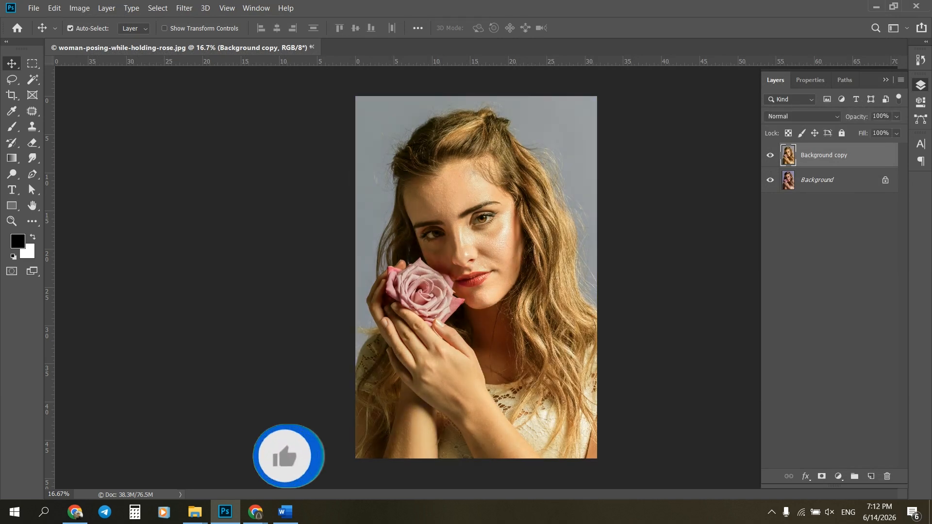
Add a Curves adjustment layer that brightens the midtones, and invert its mask to black.
left_click(838, 476)
left_click(844, 323)
left_click_drag(836, 197, 826, 189)
left_click(775, 80)
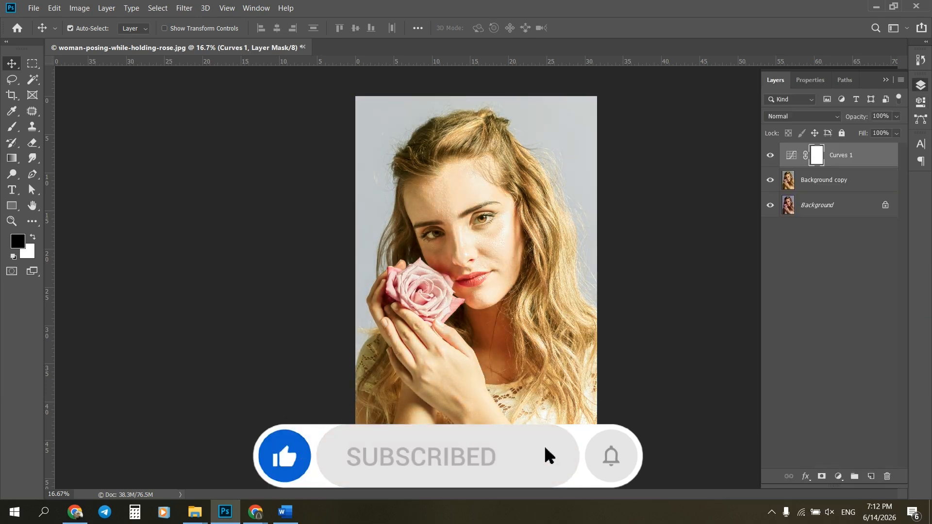
key("ctrl+i")
Brush white on the Curves mask over the whites of the shaded eye, and set the layer's fill to 67%.
key("b")
scroll(433, 228, "up", 3)
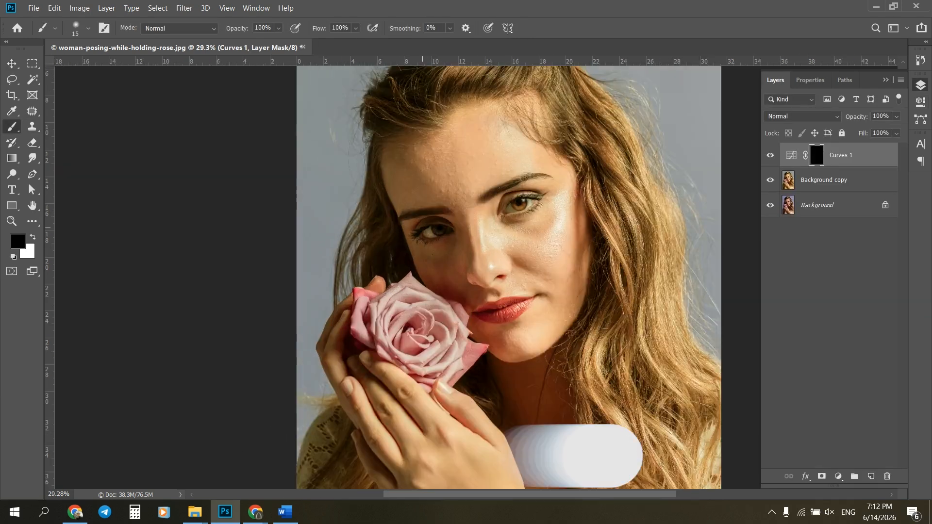
scroll(434, 231, "up", 10)
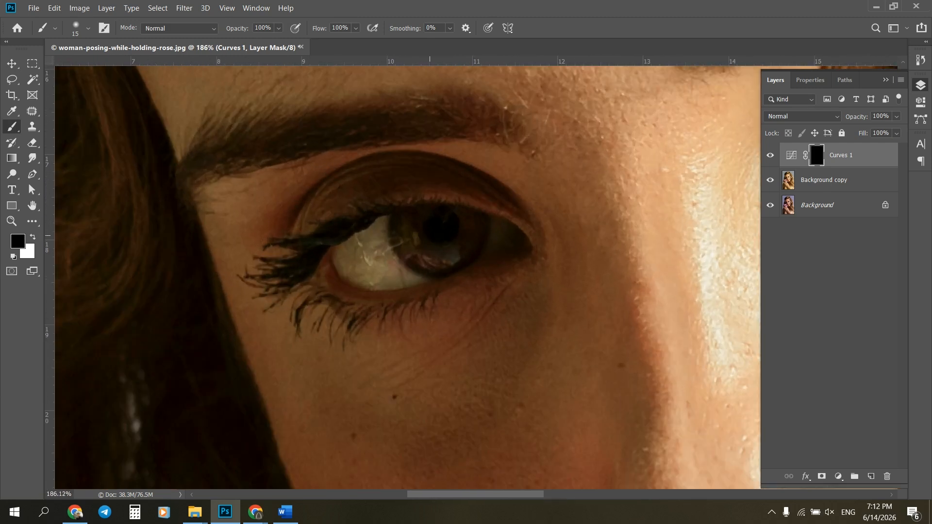
key("x")
mouse_move(403, 245)
left_mouse_down()
mouse_move(463, 259)
mouse_move(401, 238)
left_mouse_up()
mouse_move(385, 271)
left_mouse_down()
mouse_move(357, 245)
mouse_move(381, 275)
left_mouse_up()
mouse_move(500, 234)
left_mouse_down()
mouse_move(493, 241)
mouse_move(503, 242)
left_mouse_up()
key("ctrl+0")
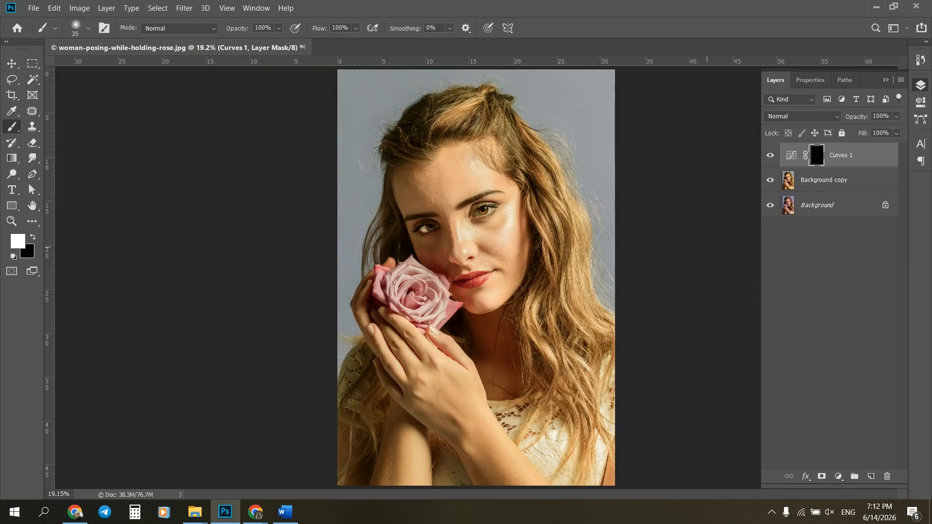
left_click(897, 133)
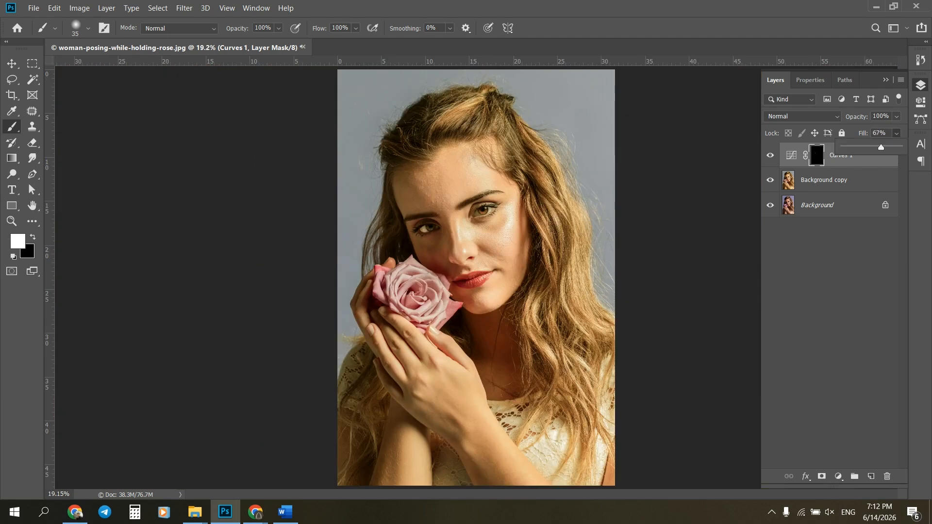
left_click(842, 311)
Create a new layer and dab a soft white highlight over the pupil of the shaded eye.
left_click(870, 476)
key("x")
scroll(413, 201, "up", 2)
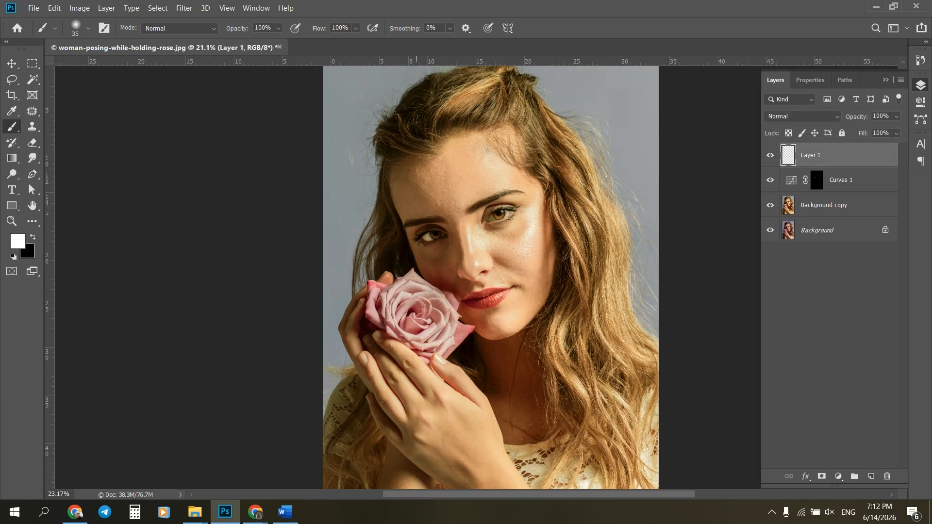
scroll(422, 237, "up", 5)
scroll(440, 228, "up", 2)
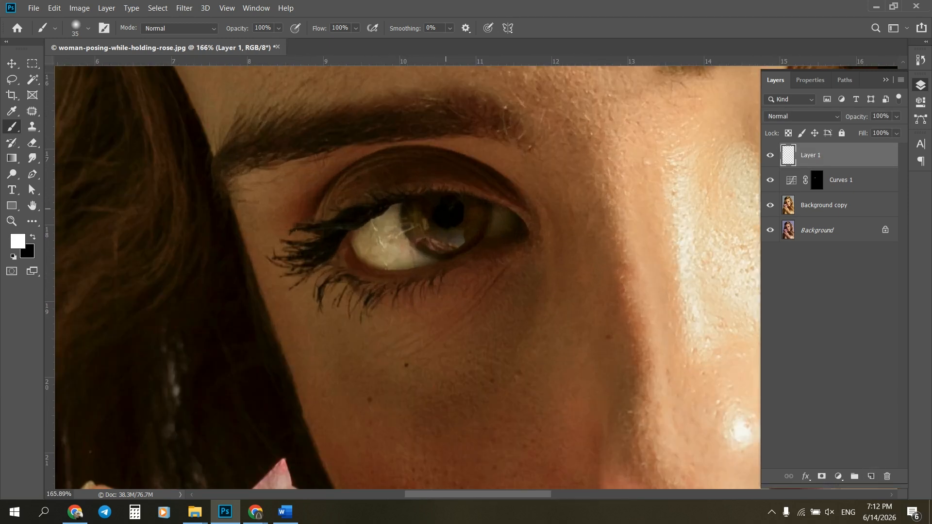
left_click(451, 206)
scroll(450, 206, "down", 6)
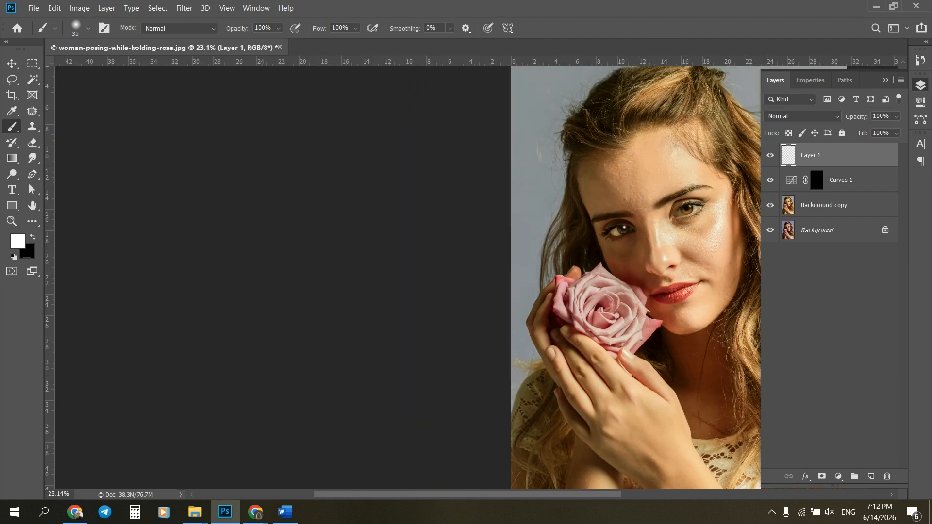
Blend the new layer into the eye by splitting the Underlying Layer black point in its Blend If options.
double_click(850, 155)
left_click_drag(529, 204, 334, 116)
left_click_drag(269, 355, 294, 355, "alt")
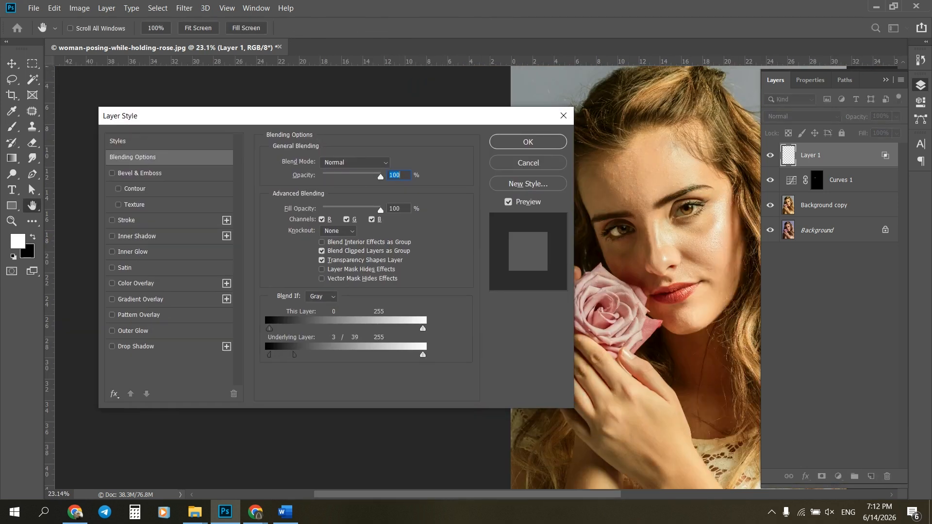
left_click_drag(342, 355, 280, 355)
left_click(527, 141)
Lower the fill of the eye highlight layer and deselect the layer.
left_click(896, 133)
left_click_drag(901, 147, 881, 147)
left_click(821, 302)
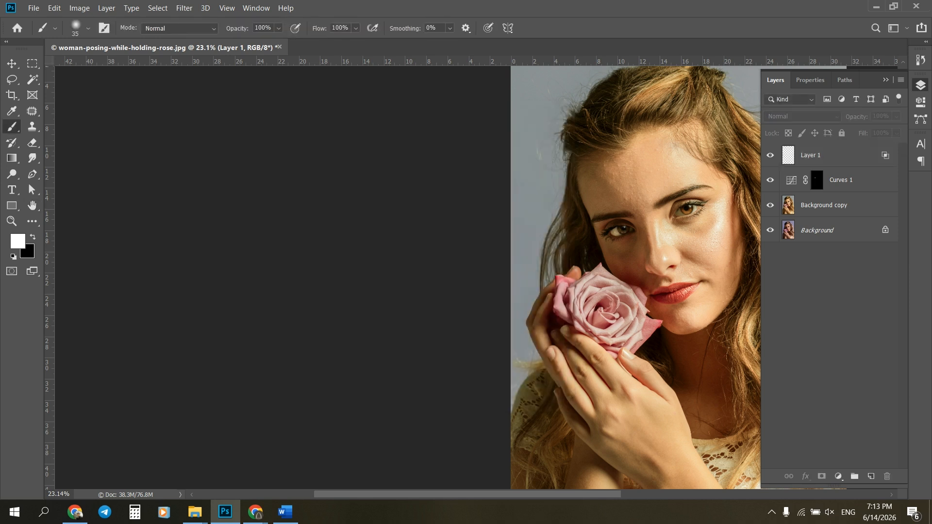
Compare the finished portrait with the original by toggling the layer visibility from the Background layer.
scroll(506, 277, "down", 5)
key("v")
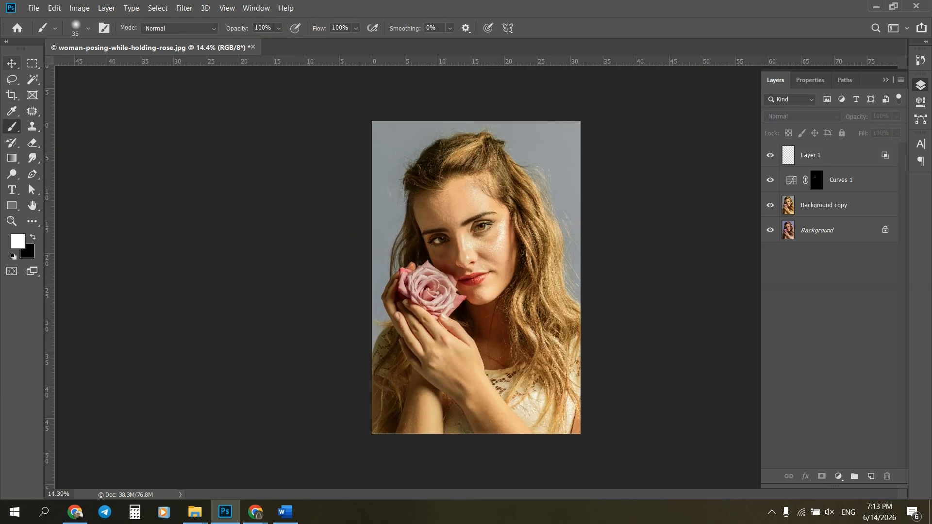
scroll(485, 242, "up", 2)
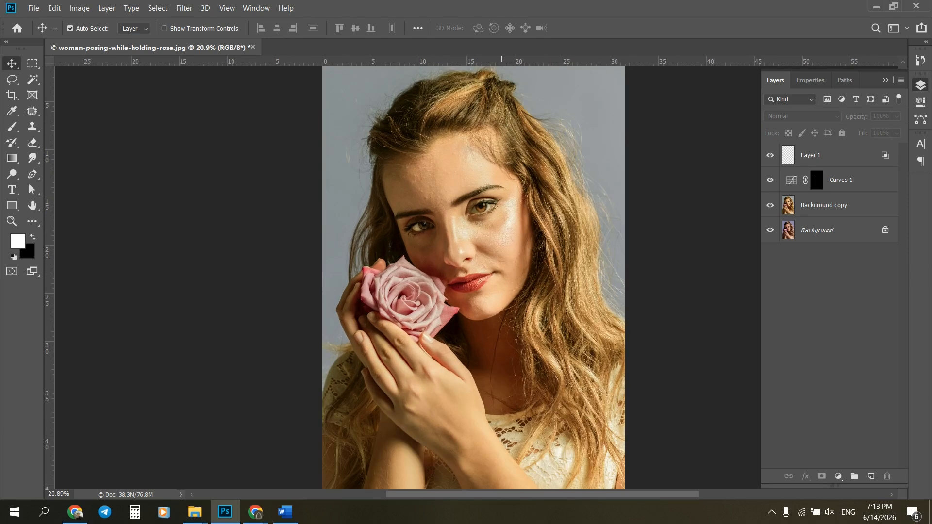
left_click(770, 230, "alt")
left_click(770, 230, "alt")
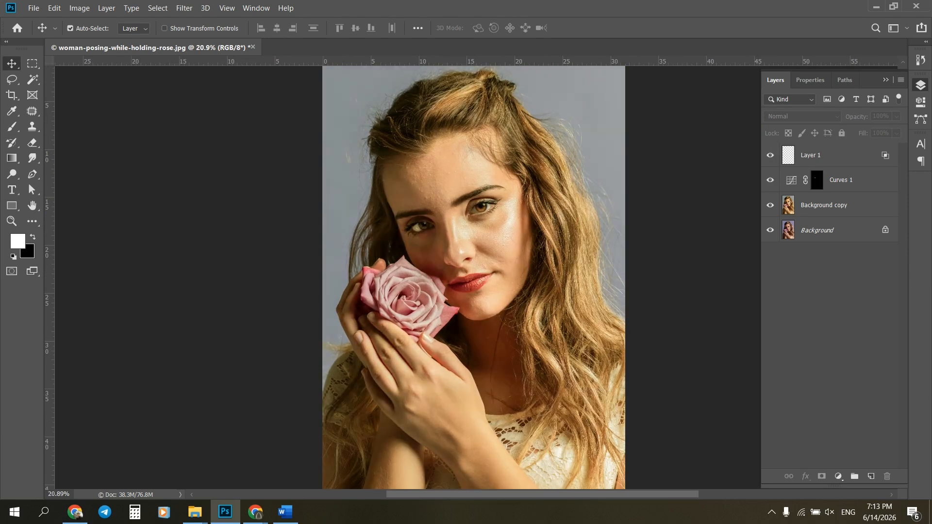